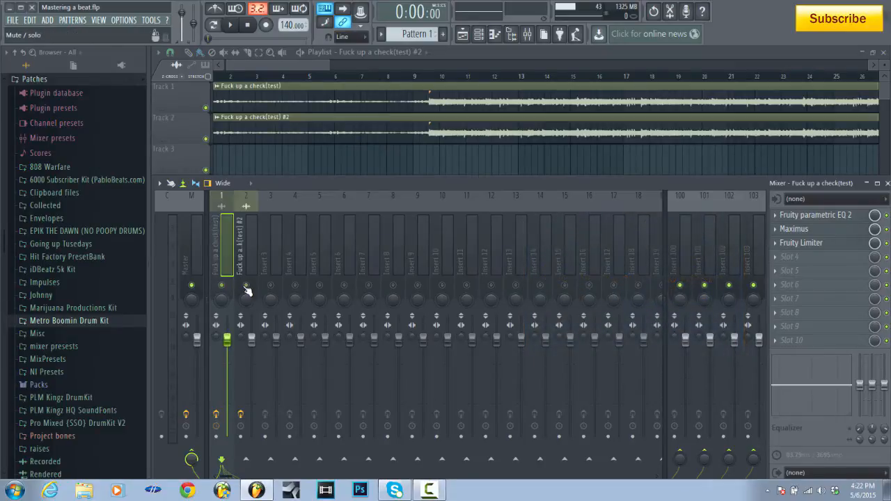
Play the beat from about bar 9 through mixer insert 2, and again from the same point with insert 1 soloed
{"action": "left_click", "coordinate": [420, 75]}
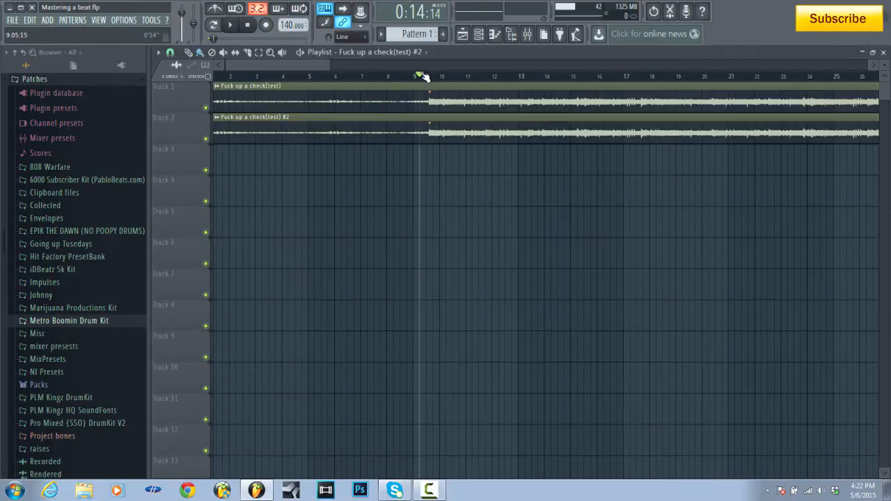
{"action": "key", "text": "space"}
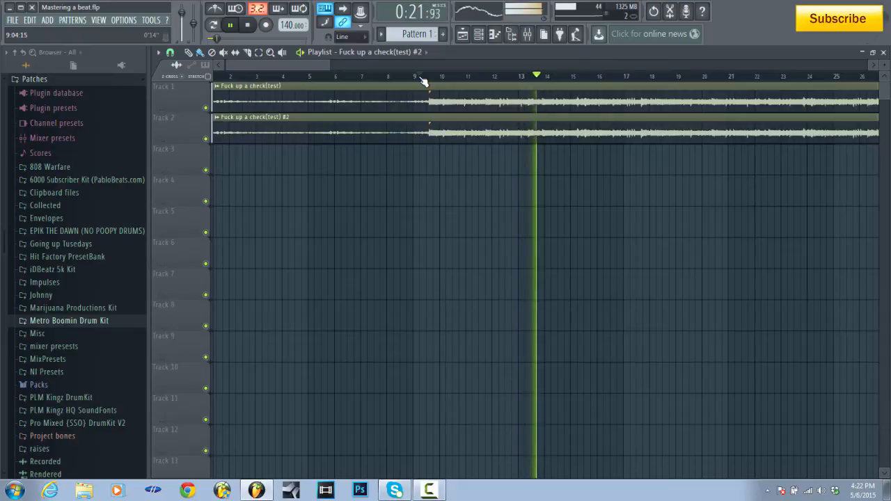
{"action": "key", "text": "space"}
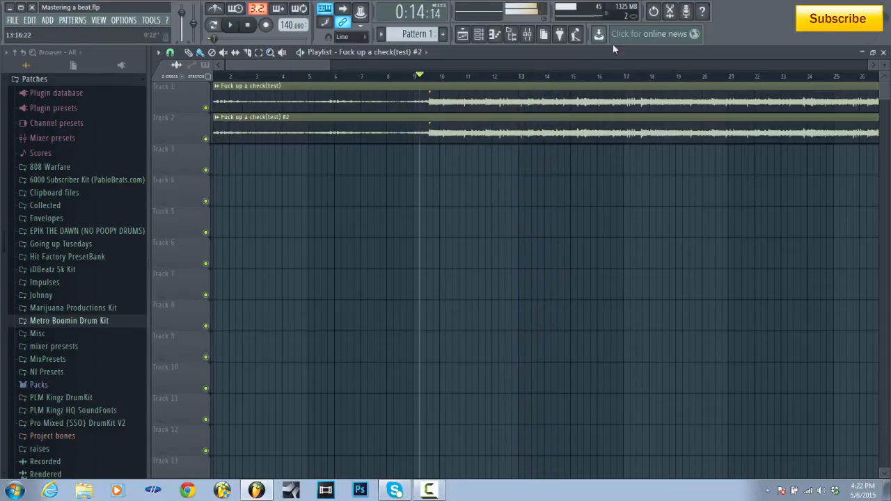
{"action": "left_click", "coordinate": [529, 36]}
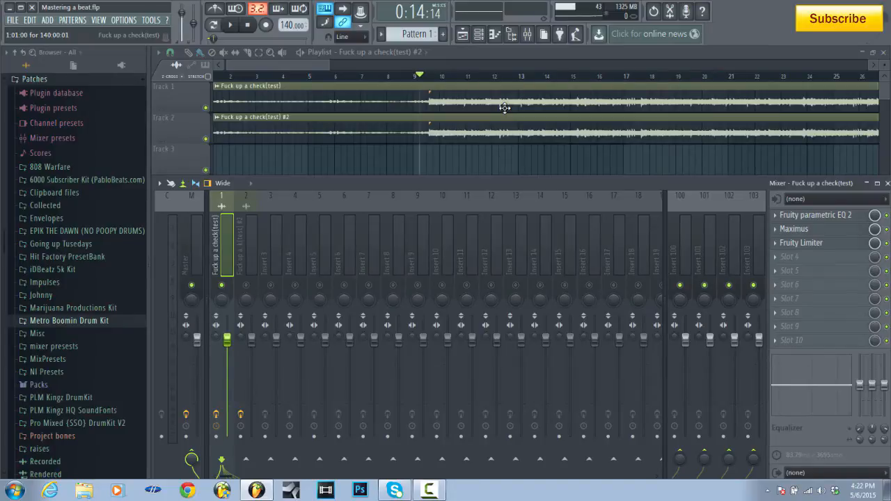
{"action": "key", "text": "space"}
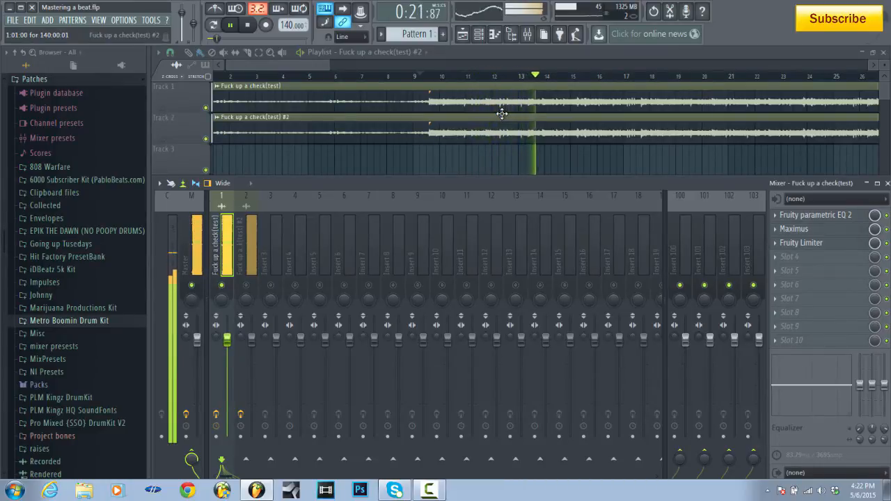
{"action": "key", "text": "space"}
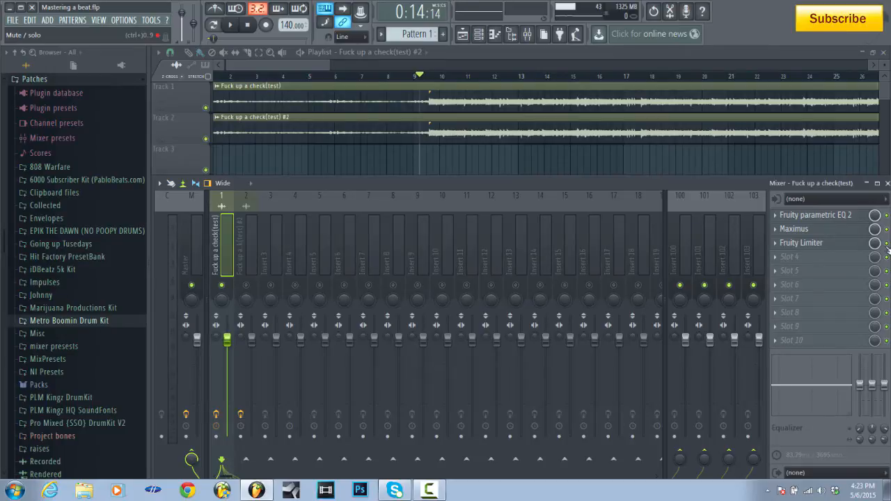
Disable Fruity Limiter, Maximus and Fruity parametric EQ 2 on mixer insert 1
{"action": "right_click", "coordinate": [886, 245]}
{"action": "left_click", "coordinate": [860, 234]}
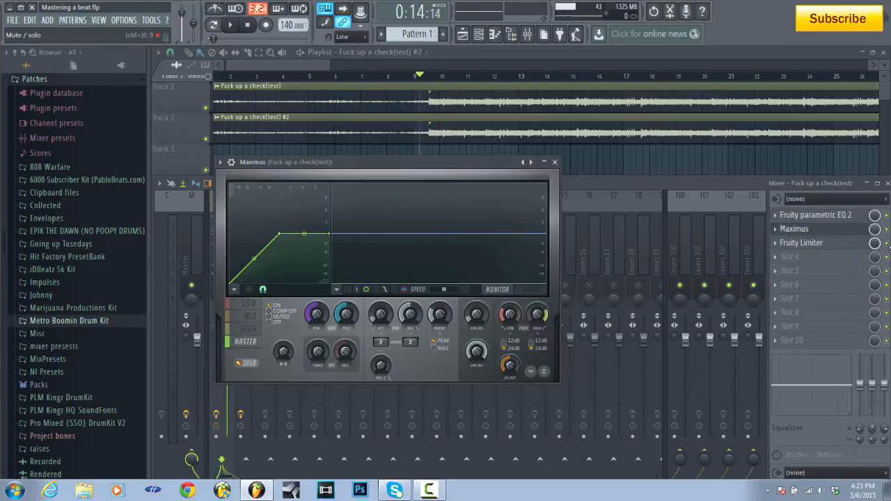
{"action": "left_click", "coordinate": [886, 243]}
{"action": "left_click", "coordinate": [859, 215]}
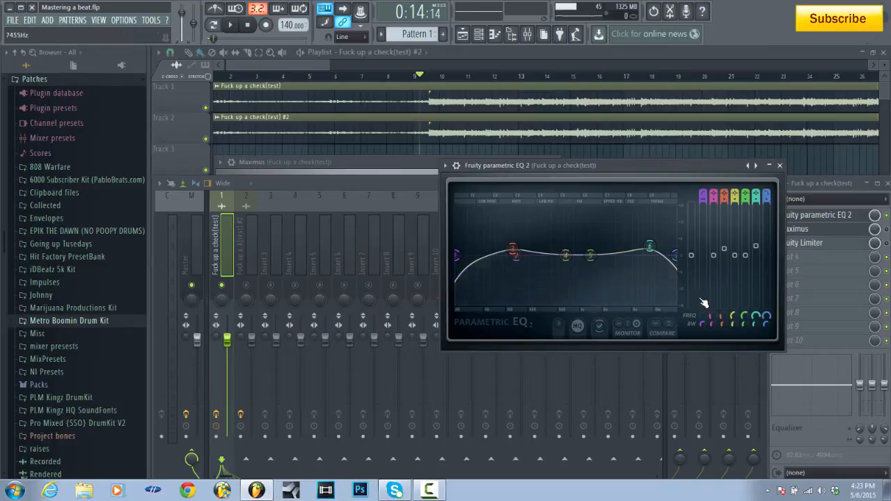
{"action": "left_click_drag", "start_coordinate": [673, 256], "coordinate": [670, 261]}
{"action": "left_click", "coordinate": [886, 217]}
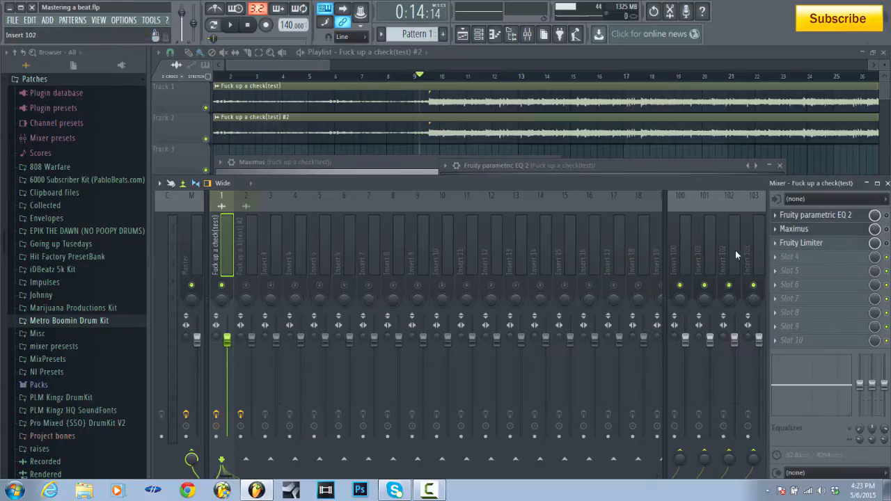
Enable Fruity parametric EQ 2 on insert 1 and compare playback from bar 9 with and without it
{"action": "key", "text": "space"}
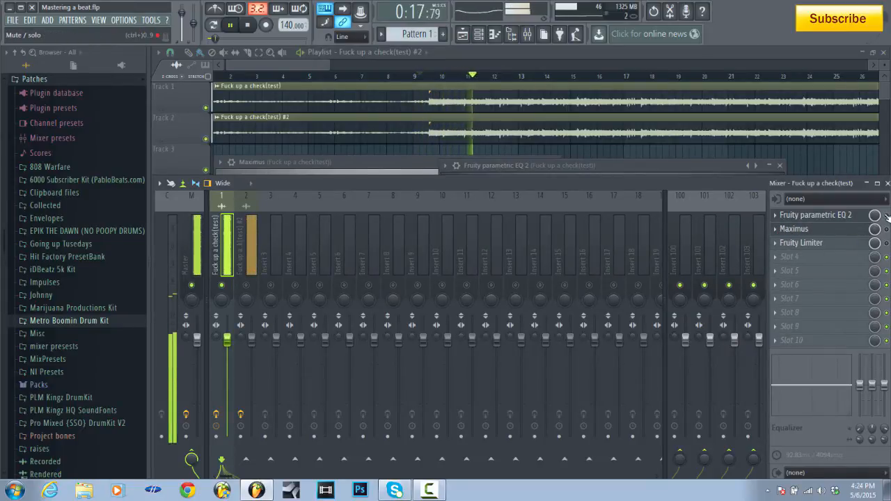
{"action": "key", "text": "space"}
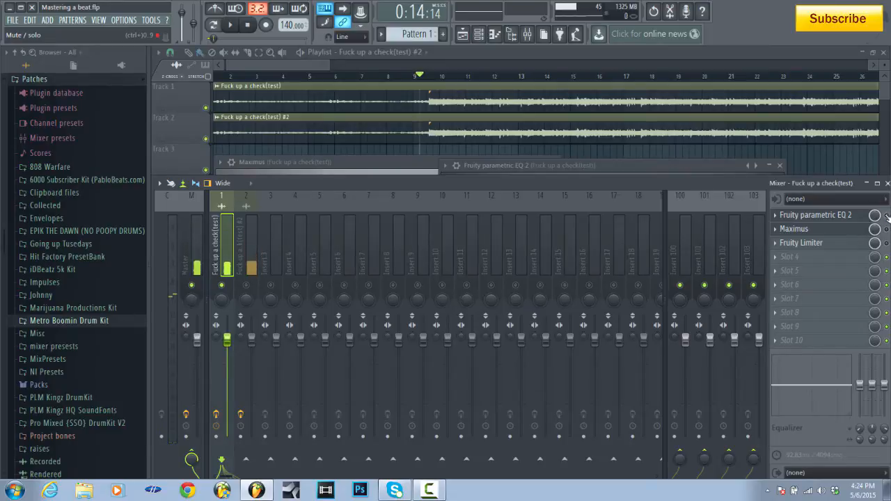
{"action": "key", "text": "space"}
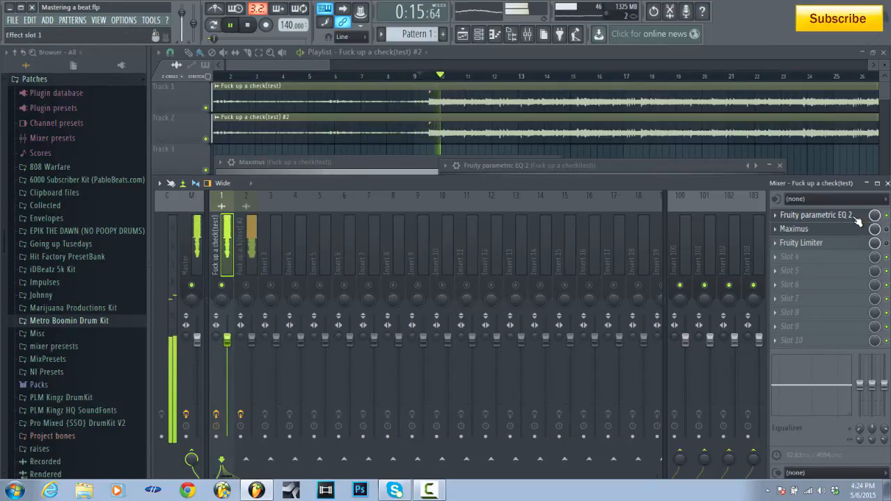
{"action": "left_click", "coordinate": [855, 218]}
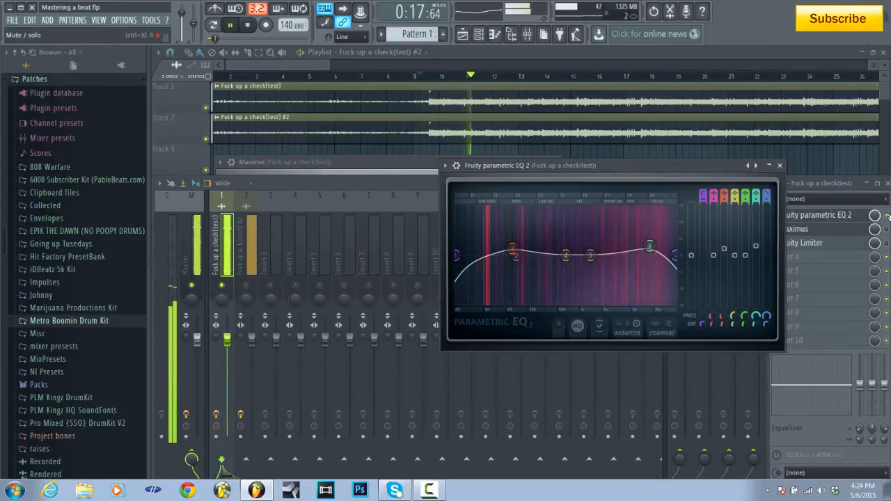
{"action": "left_click", "coordinate": [887, 218]}
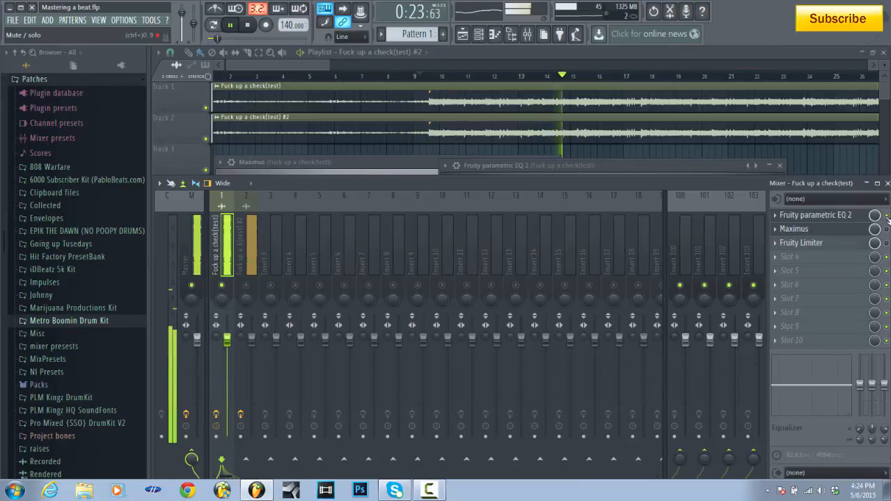
{"action": "key", "text": "space"}
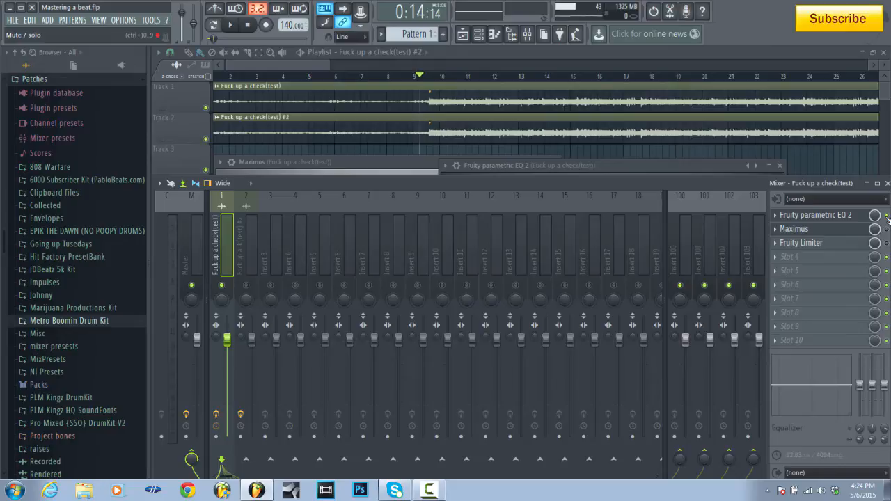
Examine insert 1's parametric EQ curve, and open Maximus in a repositioned window
{"action": "left_click", "coordinate": [839, 218]}
{"action": "left_click_drag", "start_coordinate": [522, 250], "coordinate": [515, 251]}
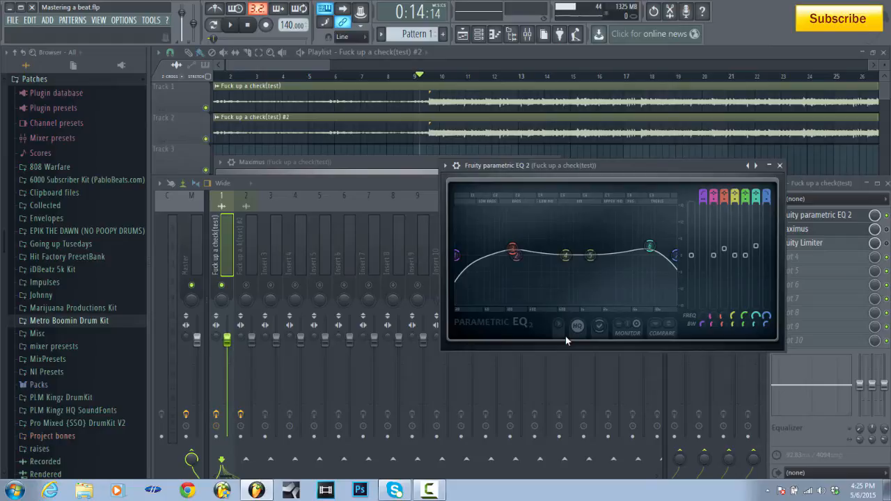
{"action": "left_click", "coordinate": [807, 228]}
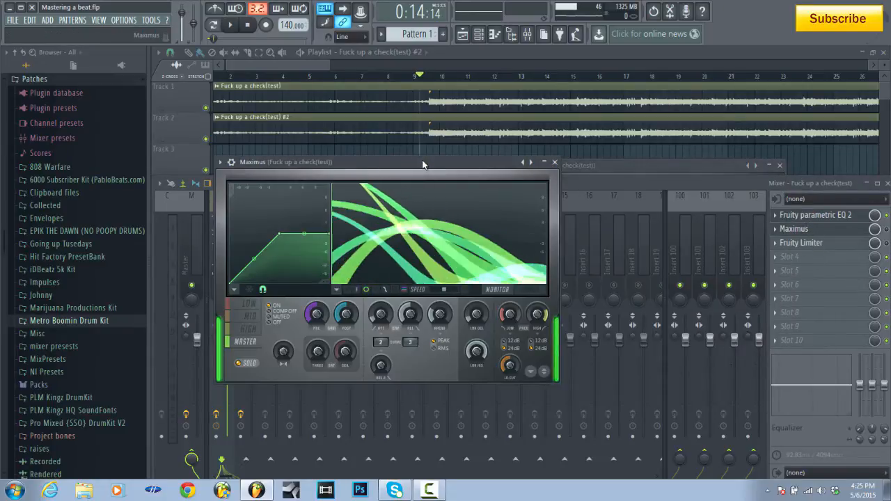
{"action": "left_click_drag", "start_coordinate": [427, 163], "coordinate": [536, 159]}
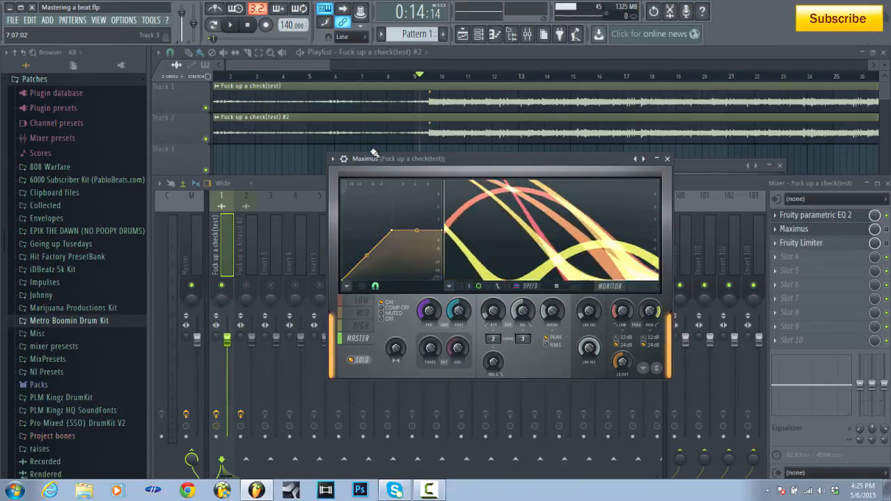
Load Fruity Multiband Compressor into effect slot 4 of insert 1, look over its bands and close its window
{"action": "left_click", "coordinate": [812, 261]}
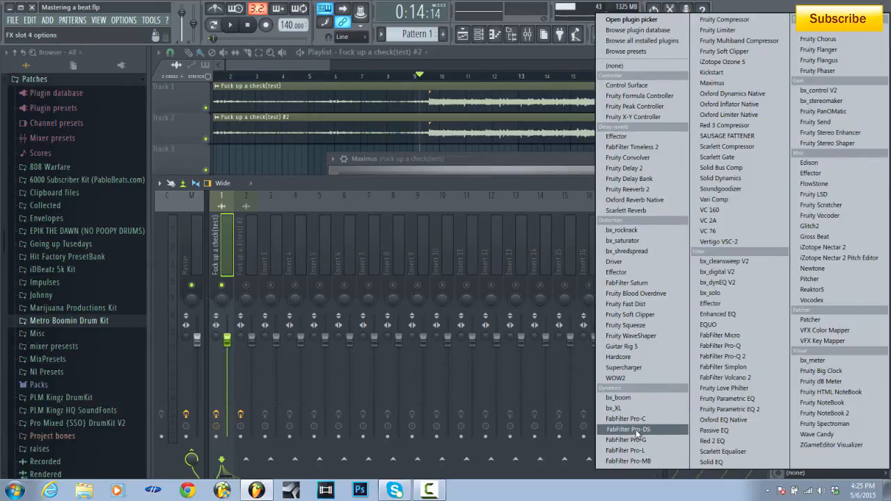
{"action": "left_click", "coordinate": [746, 41]}
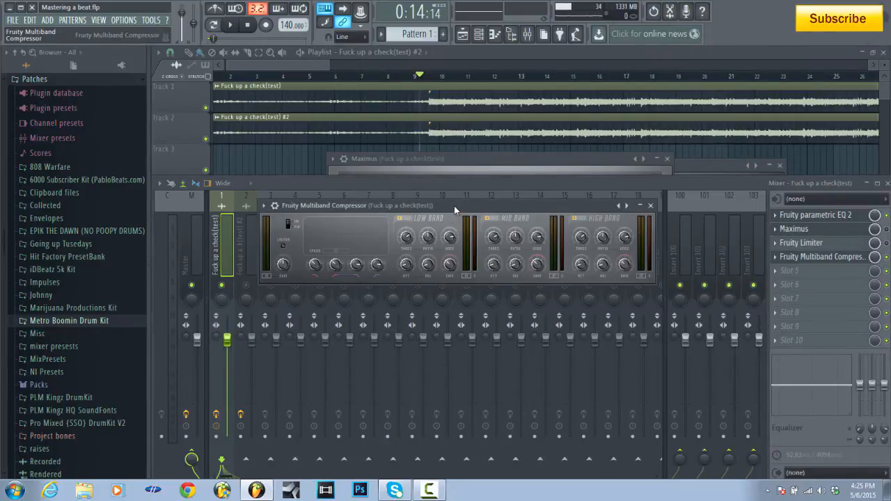
{"action": "left_click_drag", "start_coordinate": [454, 205], "coordinate": [472, 203]}
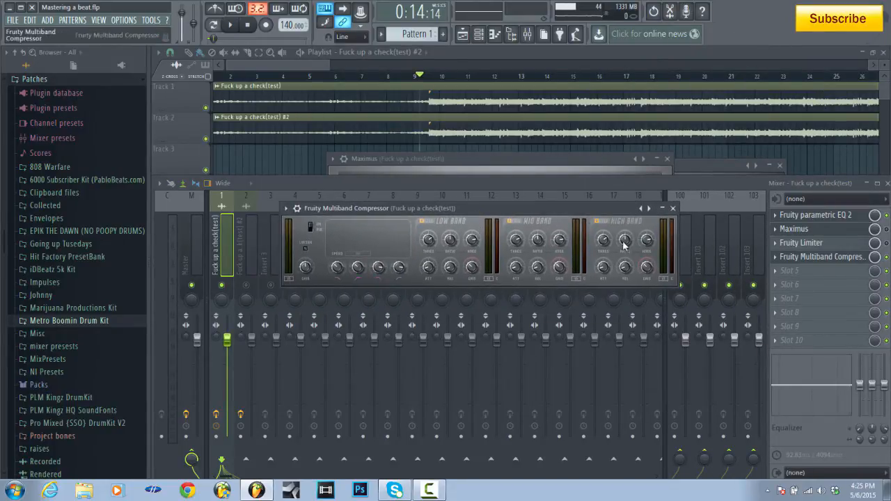
{"action": "left_click", "coordinate": [672, 208]}
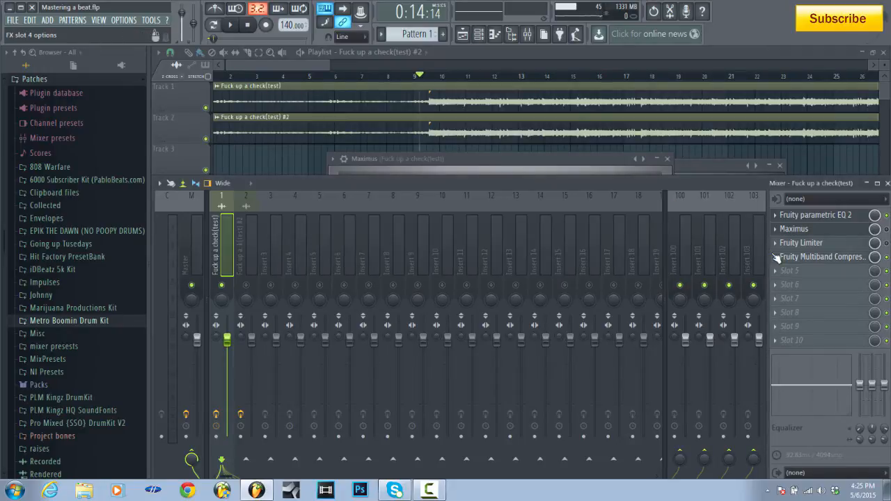
Examine the low, mid, high and master bands in Maximus, including the low band's attack and release controls
{"action": "left_click", "coordinate": [815, 229]}
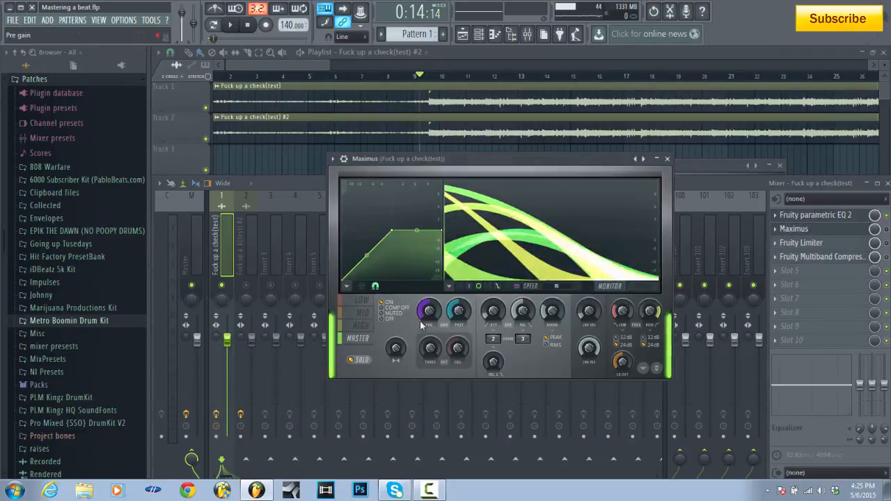
{"action": "left_click", "coordinate": [361, 301]}
{"action": "left_click", "coordinate": [365, 314]}
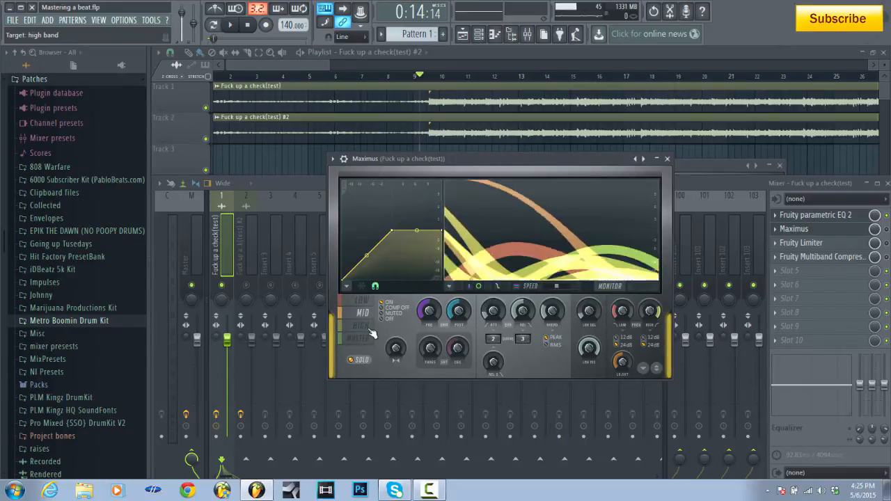
{"action": "left_click", "coordinate": [370, 328]}
{"action": "left_click", "coordinate": [366, 340]}
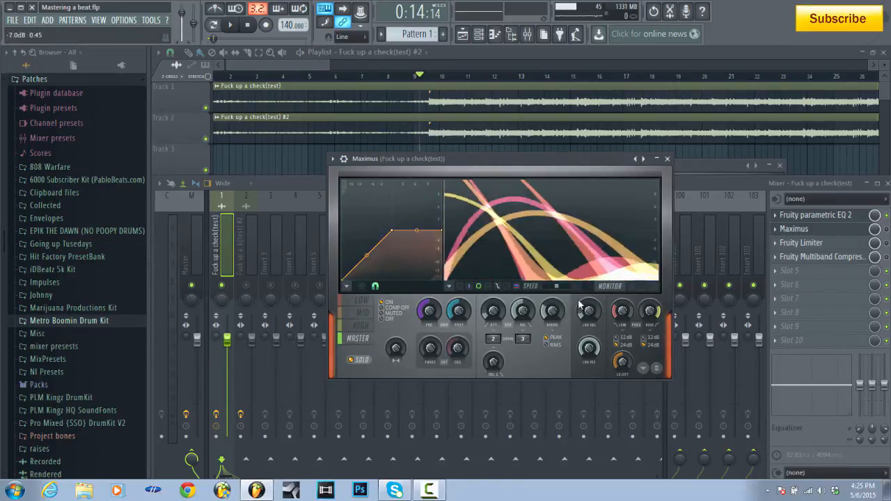
{"action": "left_click", "coordinate": [361, 302]}
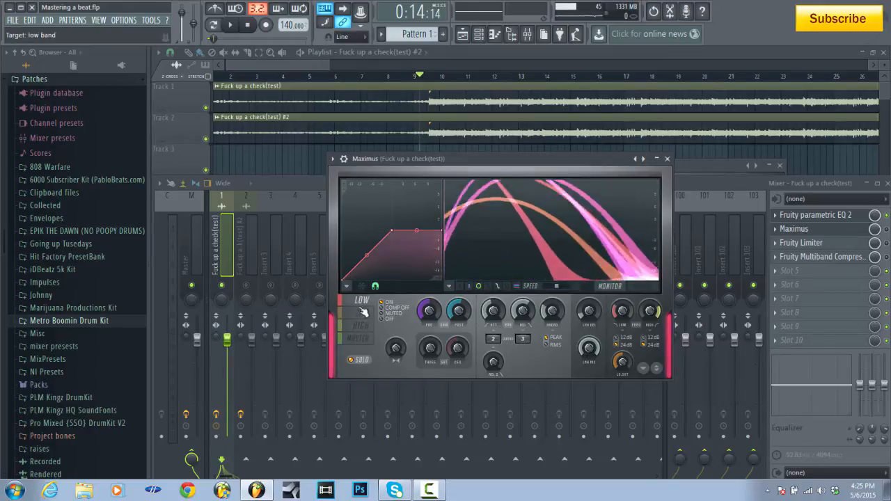
{"action": "left_click", "coordinate": [494, 314]}
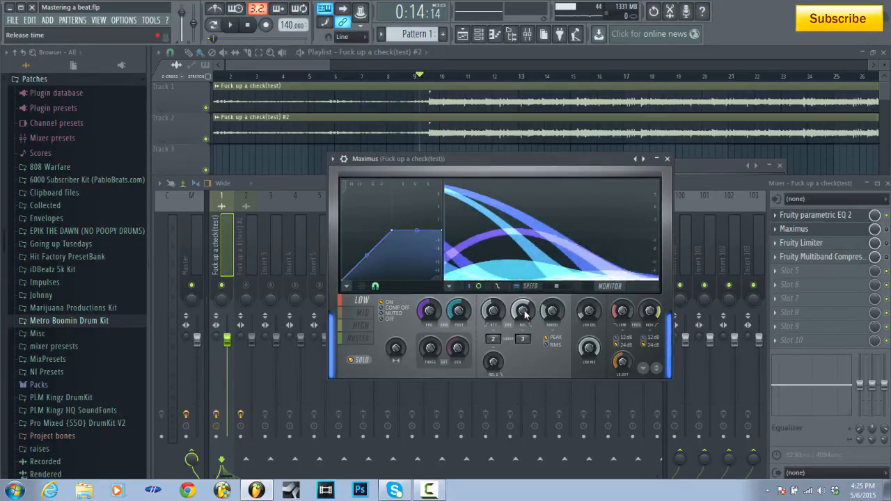
{"action": "left_click", "coordinate": [526, 315]}
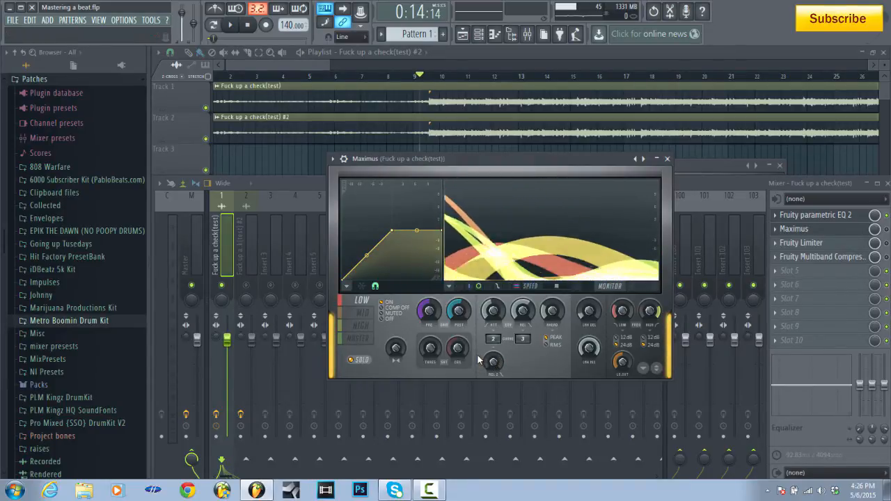
View insert 2's effect chain, and play the beat through insert 1 with Maximus open but disabled
{"action": "left_click", "coordinate": [246, 244]}
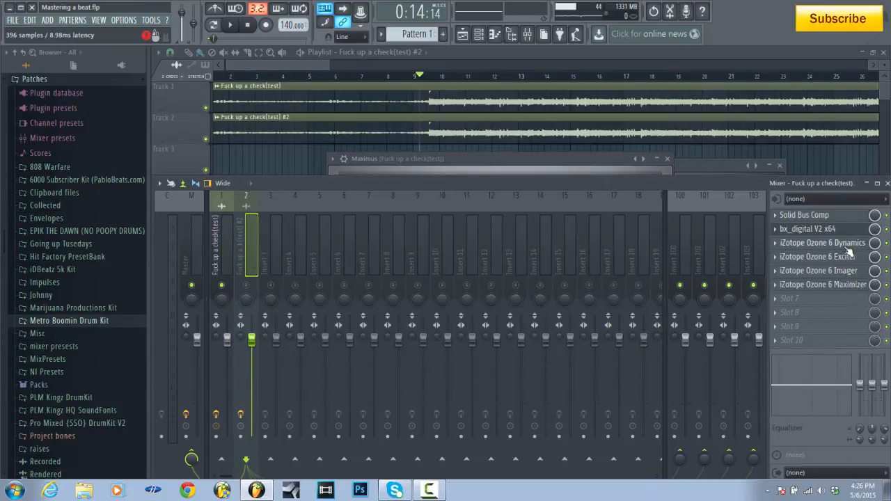
{"action": "left_click", "coordinate": [217, 244]}
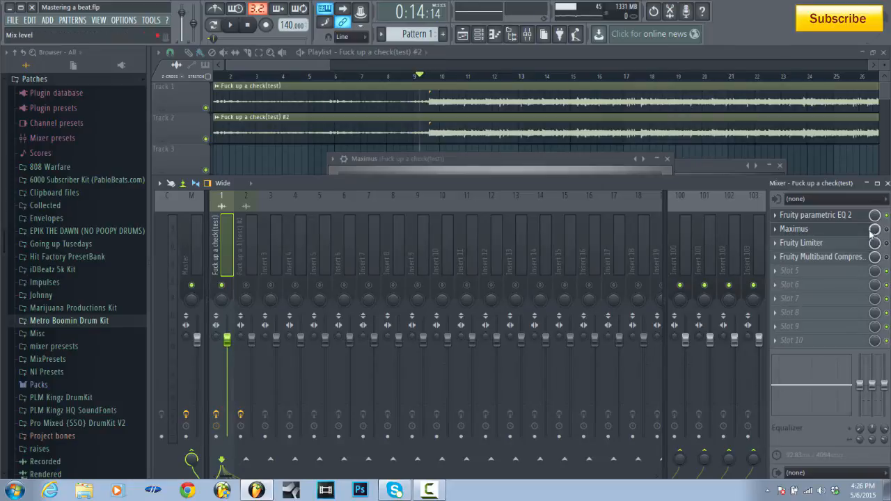
{"action": "key", "text": "space"}
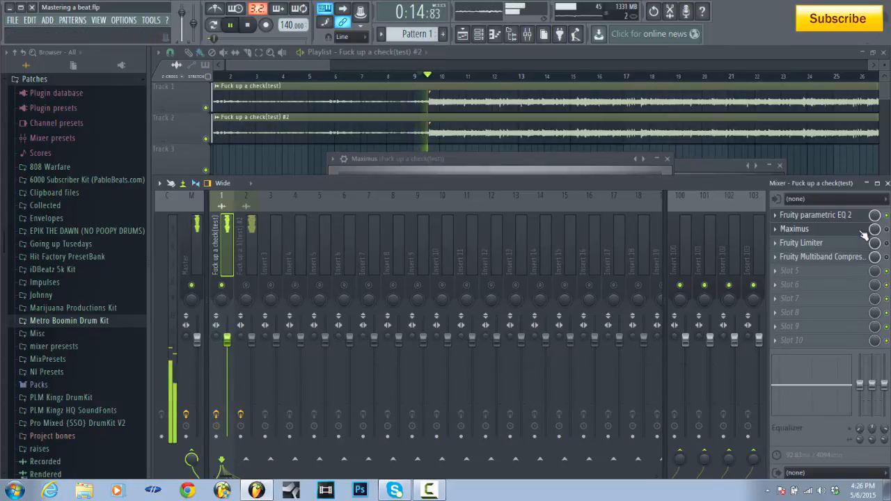
{"action": "left_click", "coordinate": [863, 232]}
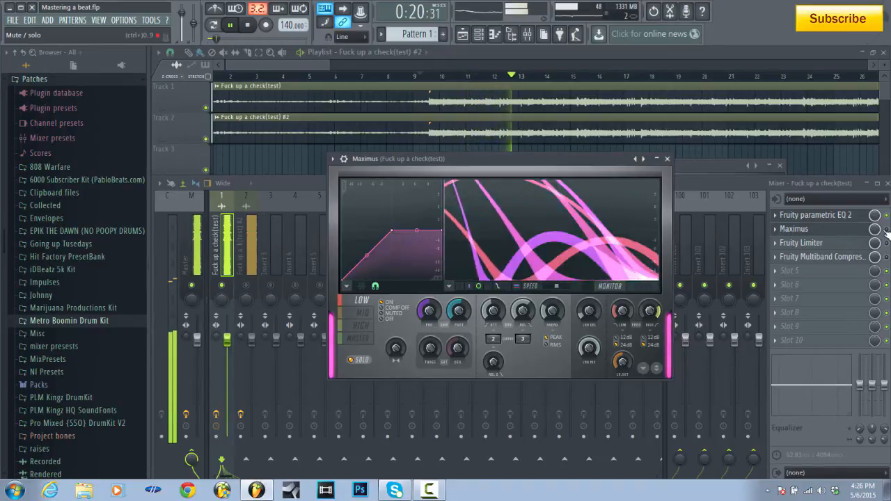
{"action": "key", "text": "space"}
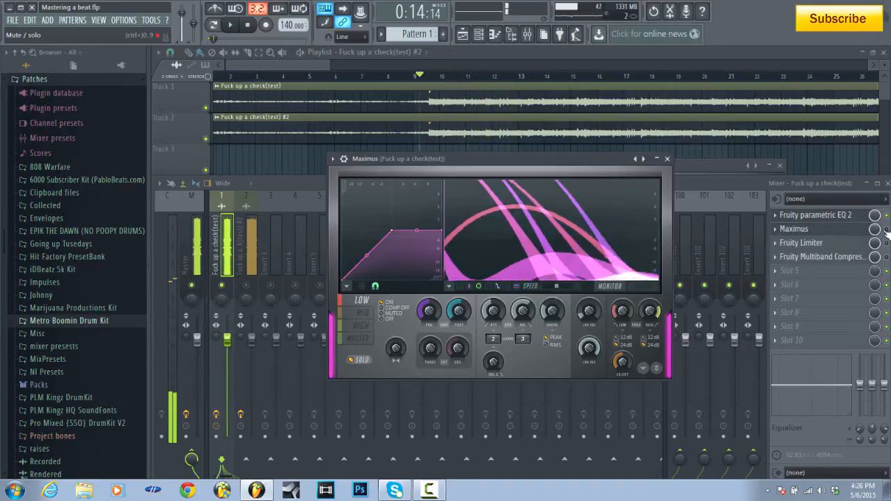
Enable Maximus on insert 1 and play the beat from bar 9 through it with its window open
{"action": "left_click", "coordinate": [886, 230]}
{"action": "key", "text": "space"}
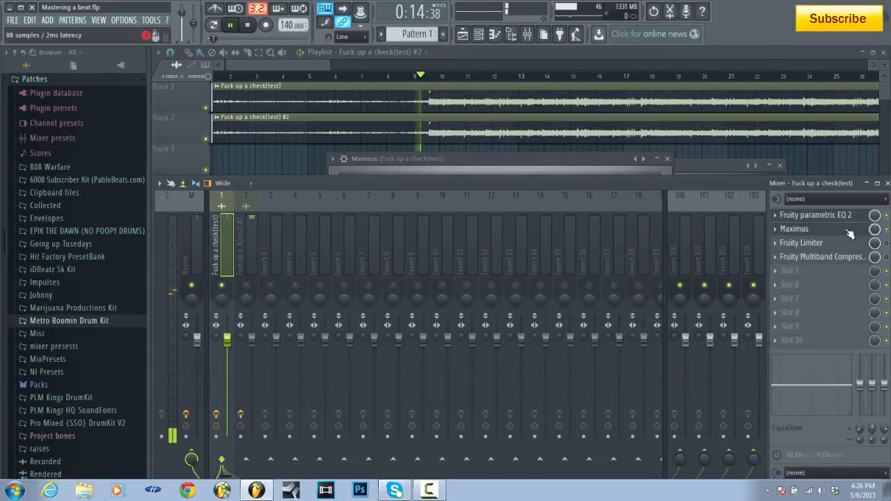
{"action": "left_click", "coordinate": [843, 230]}
{"action": "left_click", "coordinate": [843, 230]}
{"action": "key", "text": "space"}
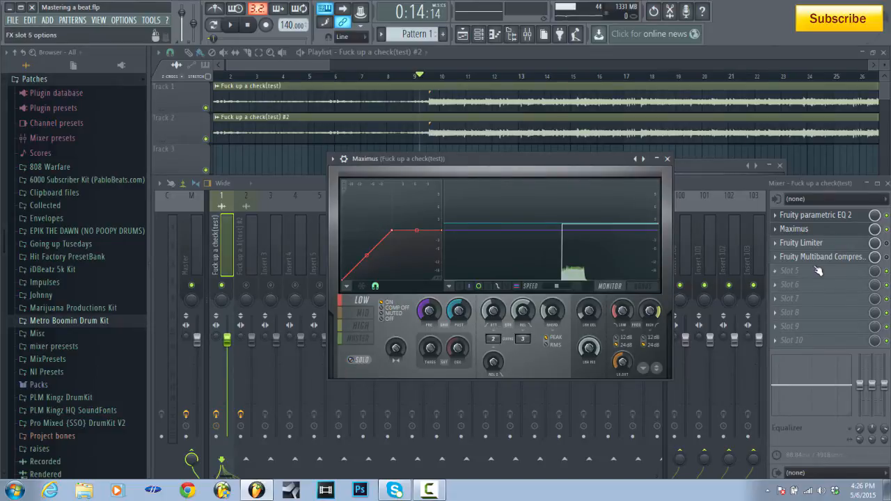
Play the beat from bar 9 with Maximus enabled on insert 1, and play it again with Maximus disabled
{"action": "key", "text": "space"}
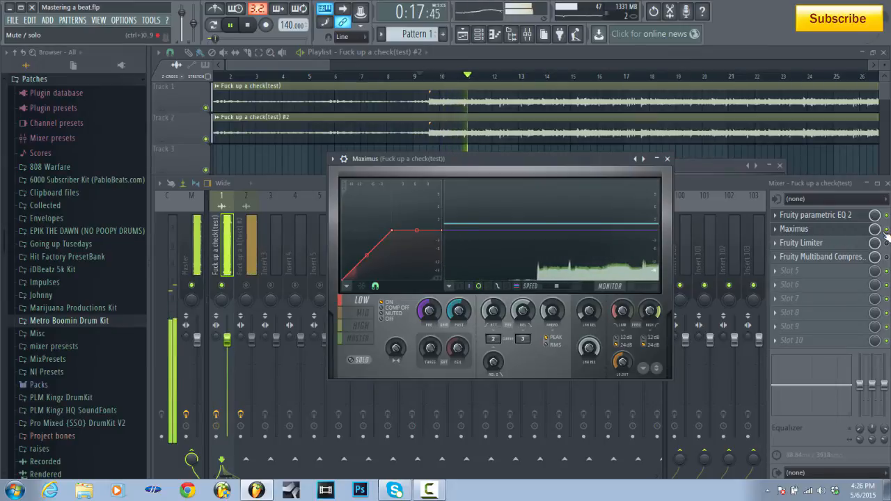
{"action": "key", "text": "space"}
{"action": "left_click", "coordinate": [886, 230]}
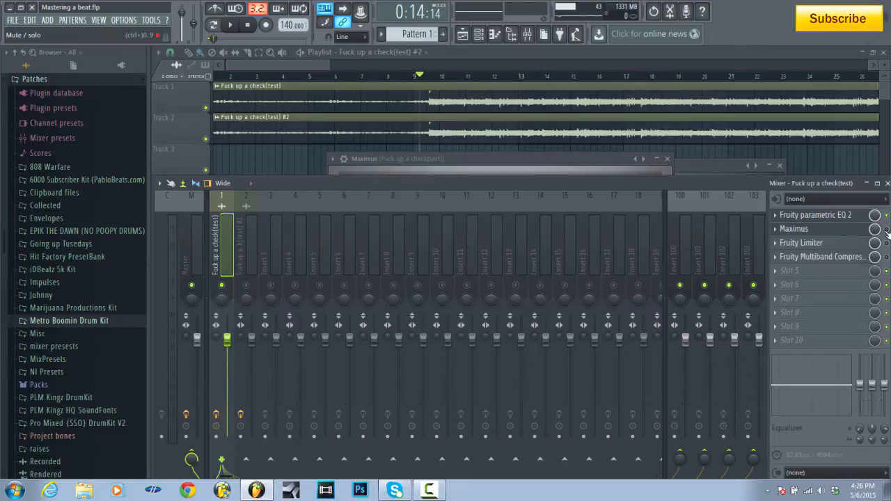
{"action": "key", "text": "space"}
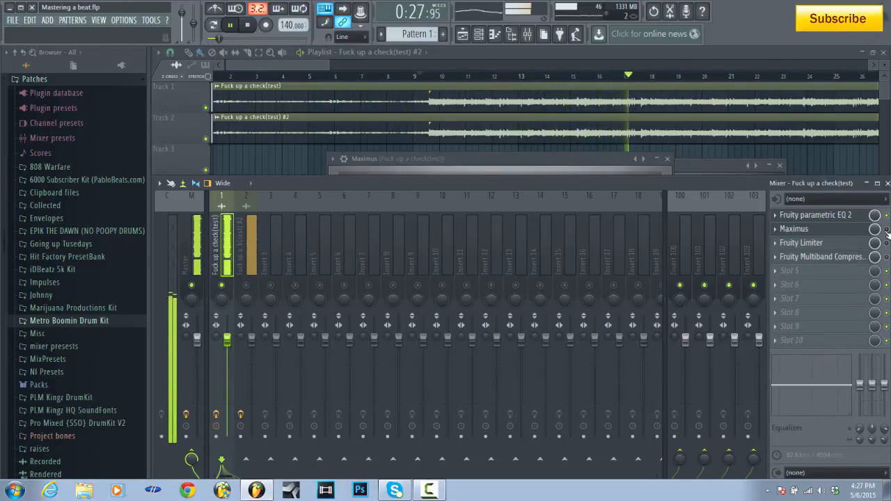
{"action": "key", "text": "space"}
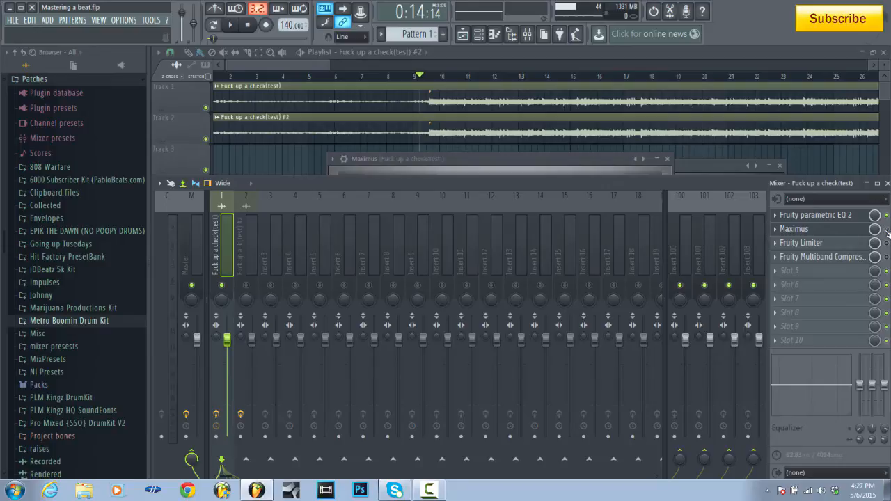
Switch Maximus back on for insert 1, and replace its window with the Fruity Limiter window from slot 3
{"action": "left_click", "coordinate": [845, 234]}
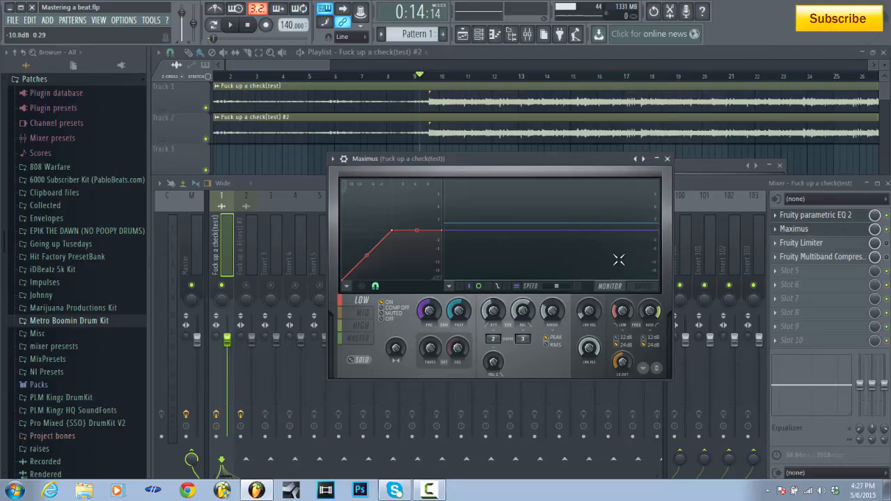
{"action": "left_click", "coordinate": [667, 159]}
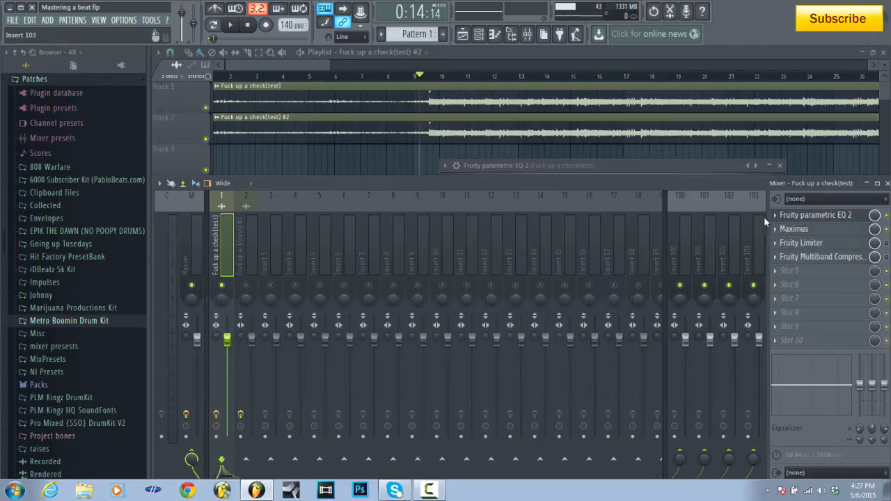
{"action": "left_click", "coordinate": [820, 242]}
{"action": "mouse_move", "coordinate": [594, 186]}
{"action": "left_mouse_down"}
{"action": "mouse_move", "coordinate": [567, 177]}
{"action": "mouse_move", "coordinate": [581, 174]}
{"action": "left_mouse_up"}
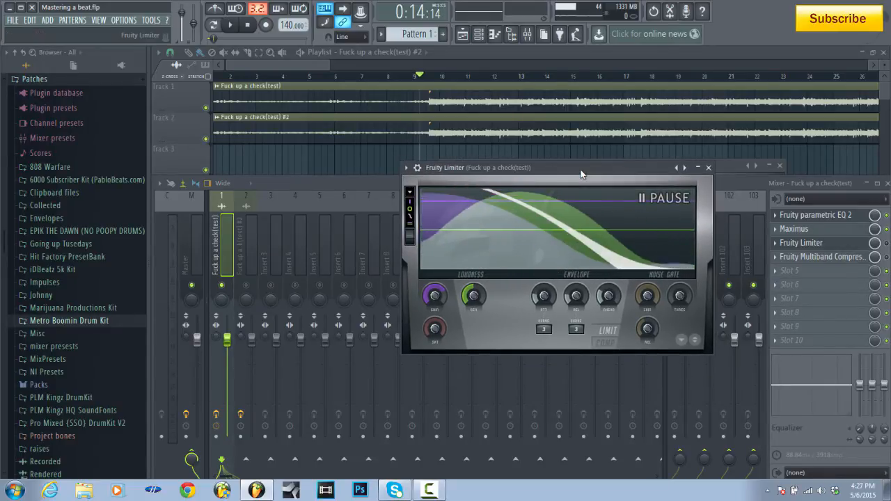
View insert 2's effect chain, and return to insert 1 to look over Fruity Limiter's controls
{"action": "left_click", "coordinate": [247, 263]}
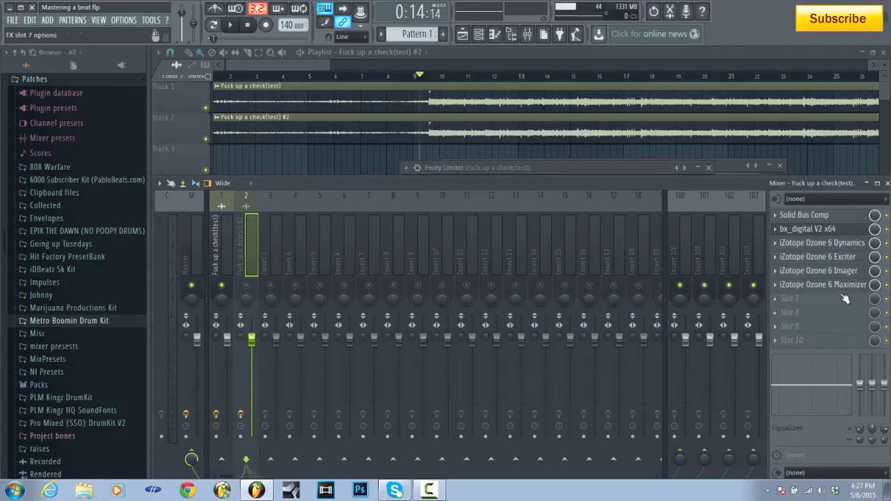
{"action": "left_click", "coordinate": [228, 250]}
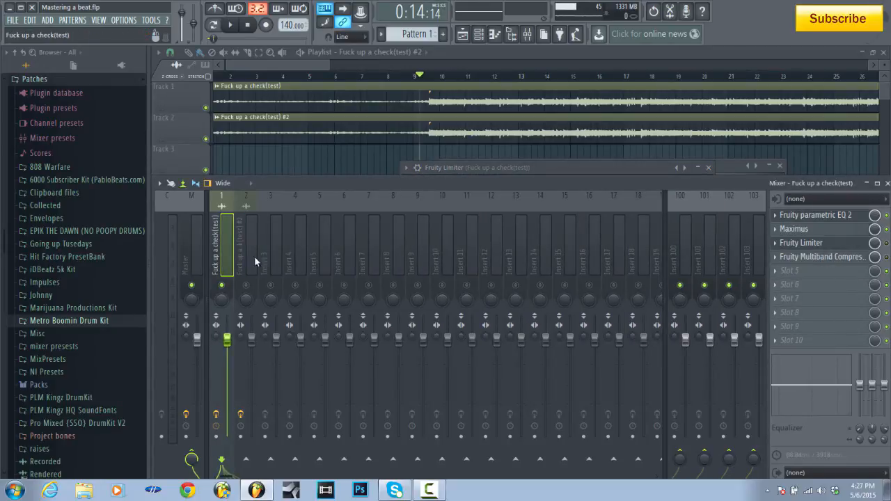
{"action": "left_click", "coordinate": [837, 249]}
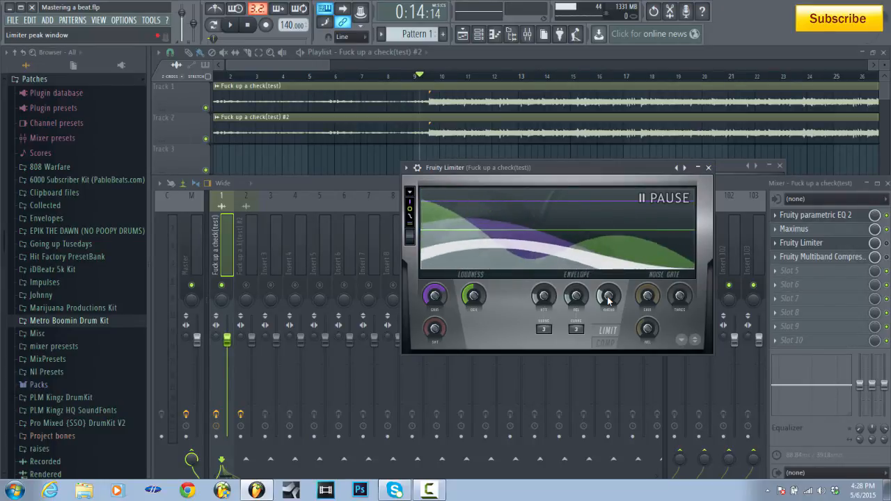
Examine the iZotope Ozone 6 Maximizer on insert 2, including its Character control, and close its window
{"action": "left_click", "coordinate": [255, 263]}
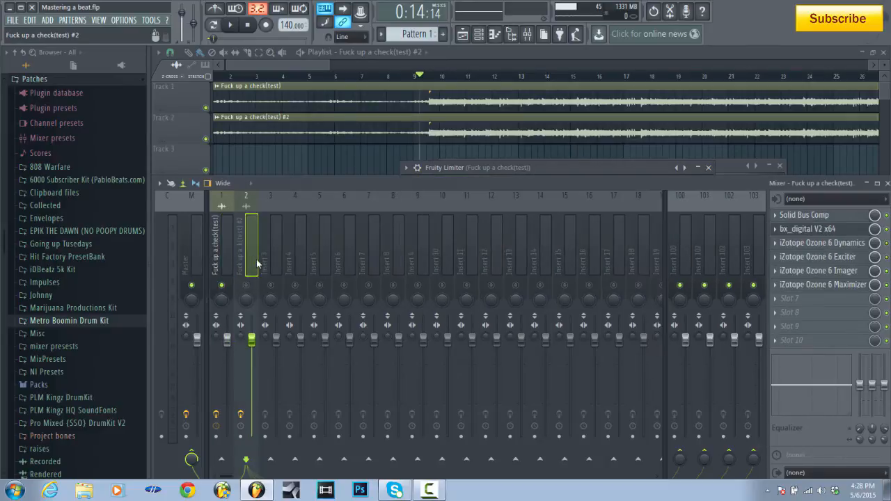
{"action": "left_click", "coordinate": [820, 284]}
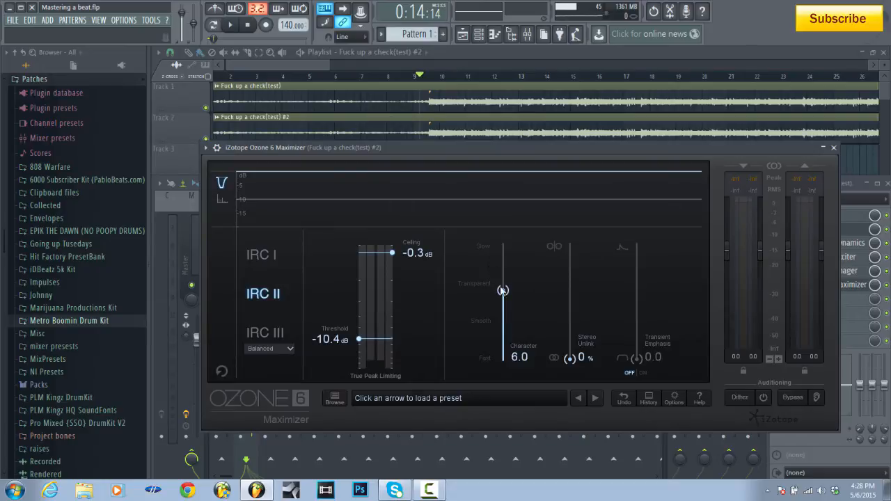
{"action": "left_click", "coordinate": [833, 149]}
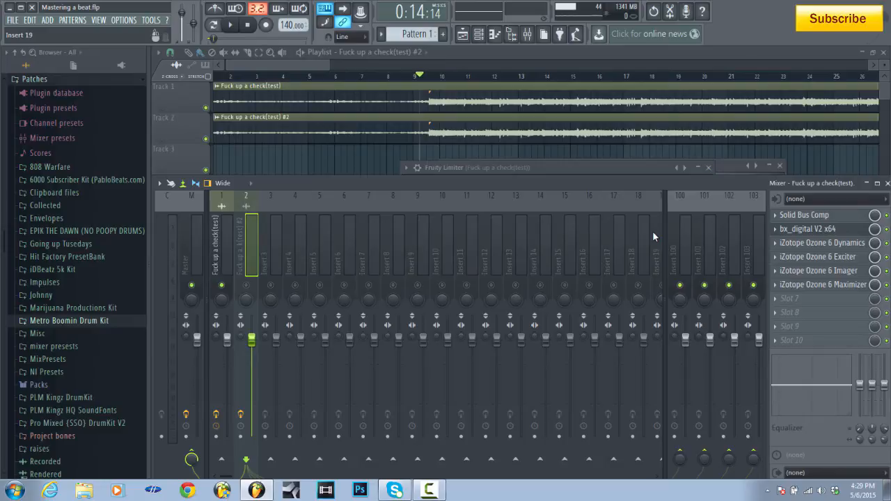
Reopen Fruity Limiter on insert 1, briefly toggle it on and off, and examine its loudness and envelope controls
{"action": "left_click", "coordinate": [219, 264]}
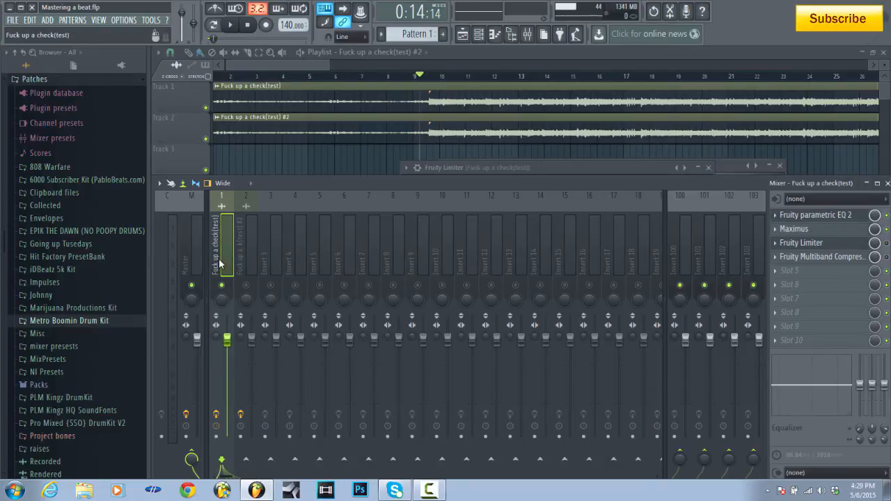
{"action": "left_click", "coordinate": [839, 245]}
{"action": "left_click", "coordinate": [858, 245]}
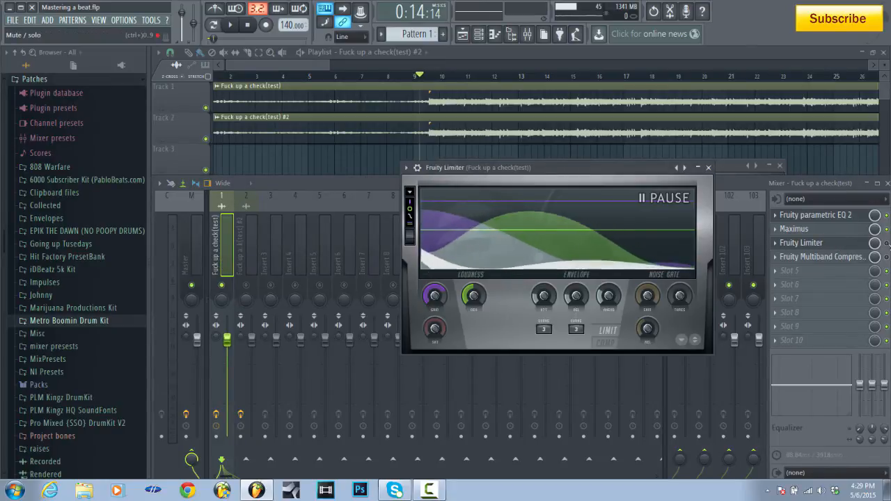
{"action": "left_click", "coordinate": [854, 244]}
{"action": "left_click", "coordinate": [853, 244]}
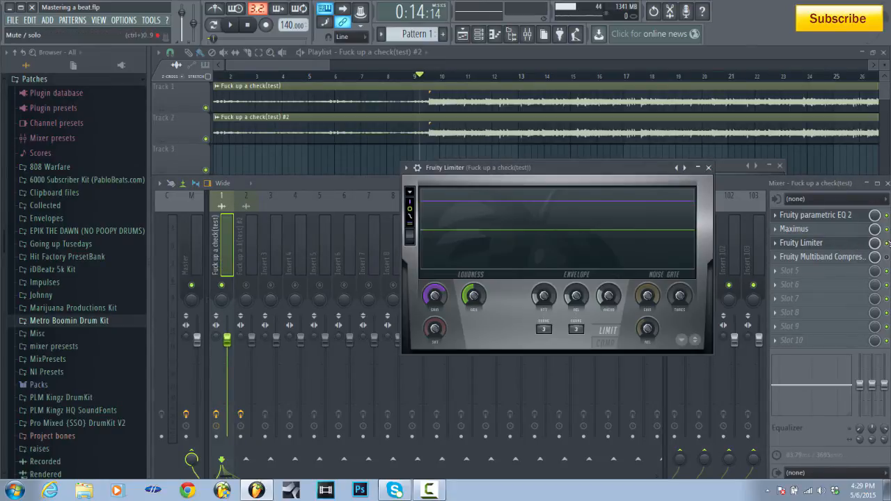
{"action": "left_click", "coordinate": [886, 243]}
{"action": "left_click", "coordinate": [828, 245]}
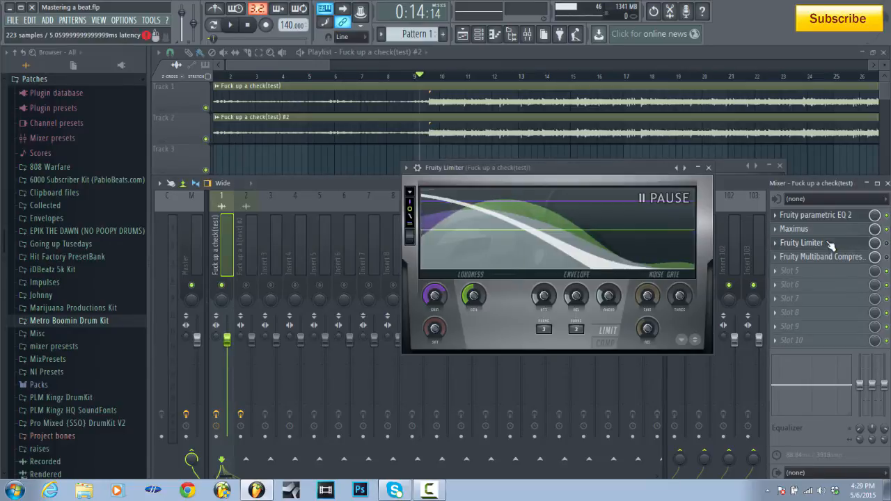
{"action": "left_click", "coordinate": [482, 301]}
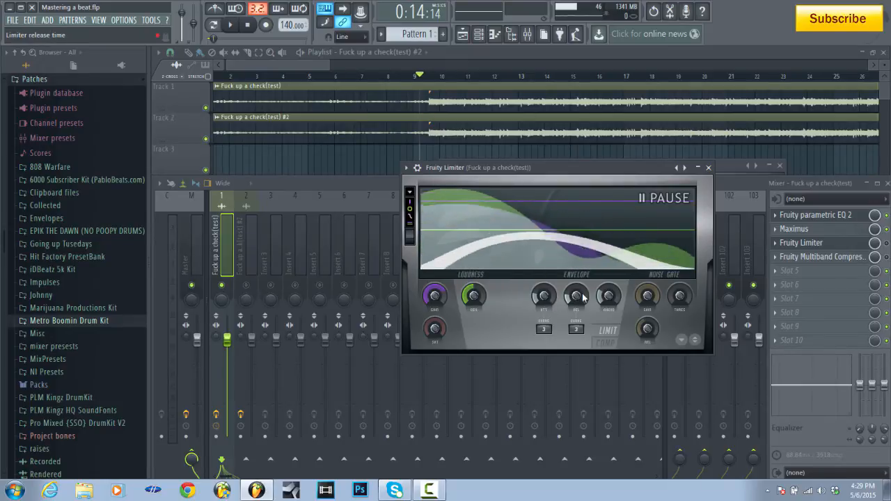
{"action": "left_click_drag", "start_coordinate": [576, 297], "coordinate": [541, 277]}
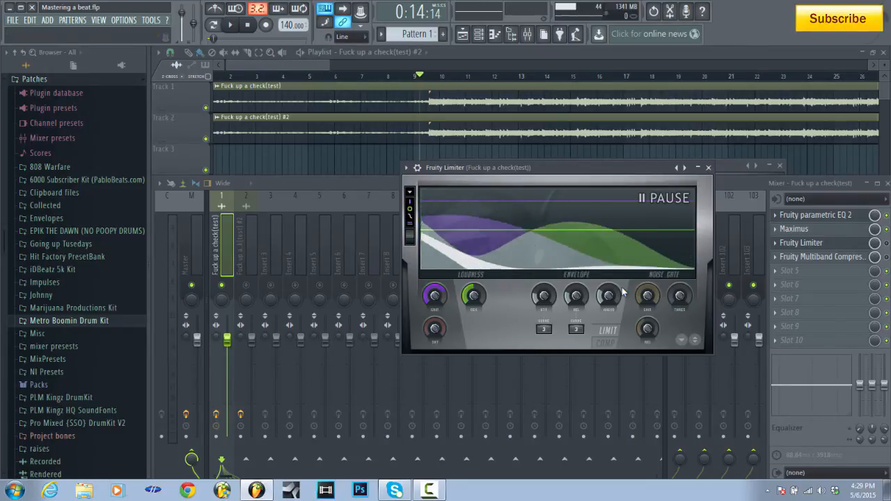
Play the beat from bar 9 with Fruity Limiter disabled, and play it again with the limiter enabled on insert 1
{"action": "key", "text": "space"}
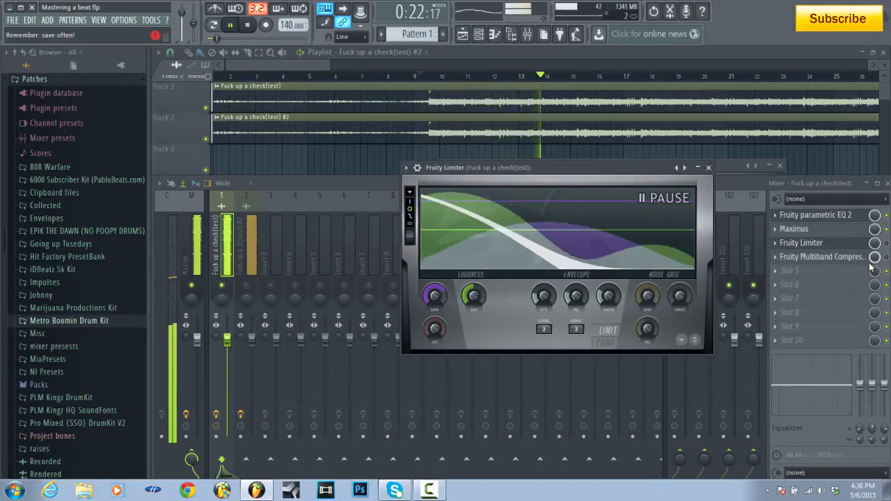
{"action": "key", "text": "space"}
{"action": "left_click", "coordinate": [886, 244]}
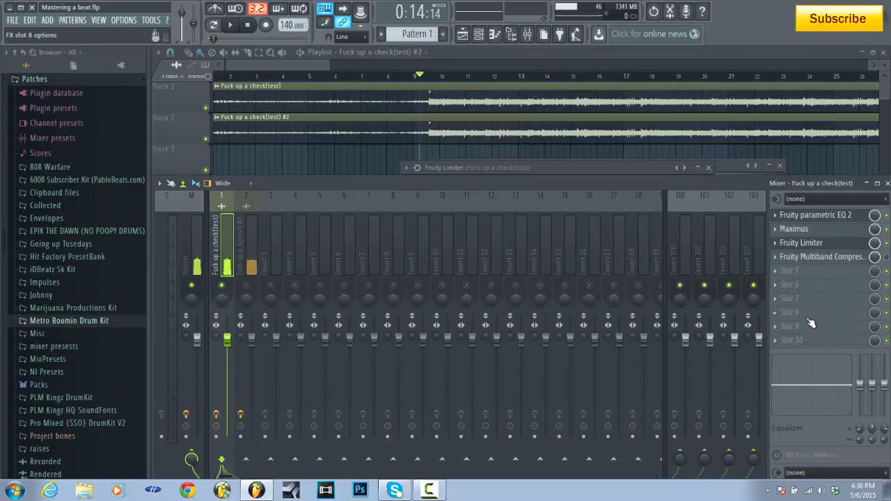
{"action": "key", "text": "space"}
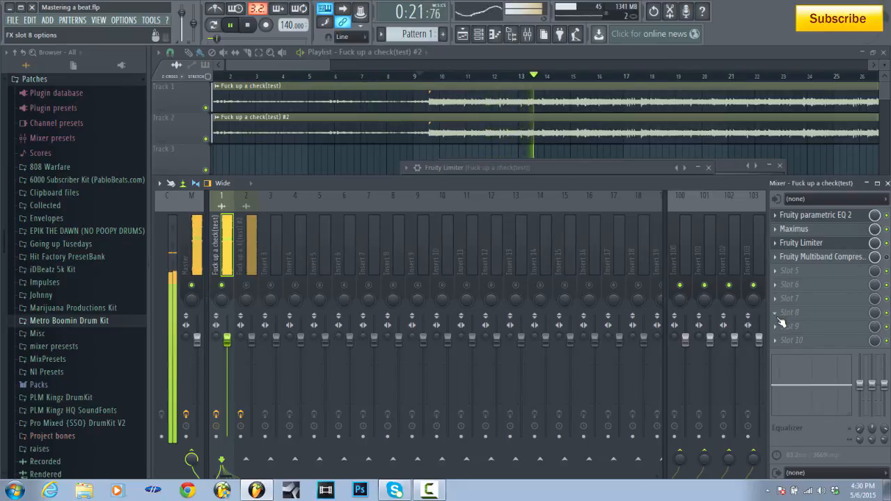
{"action": "key", "text": "space"}
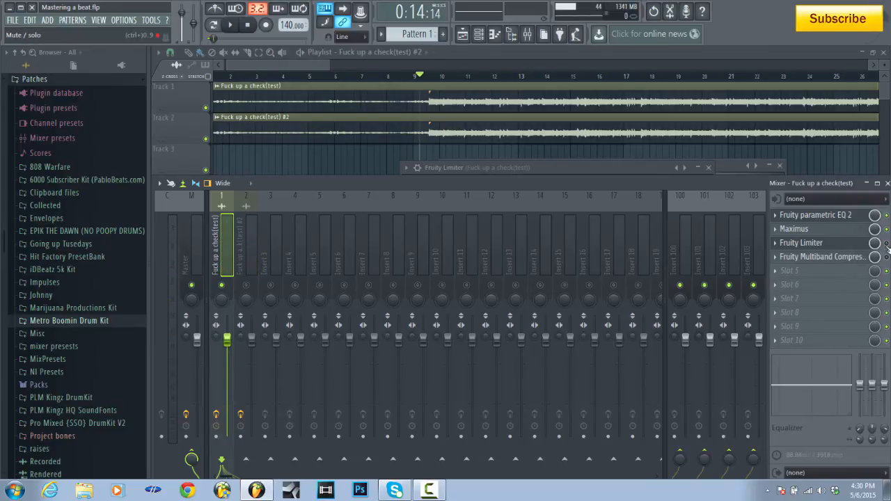
Play the beat once more while switching Fruity Limiter from off to on, and reopen the limiter's window
{"action": "key", "text": "space"}
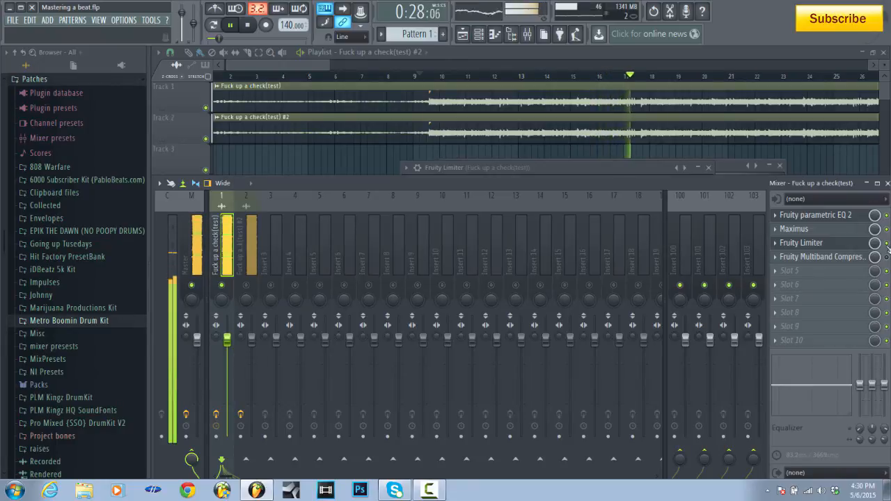
{"action": "key", "text": "space"}
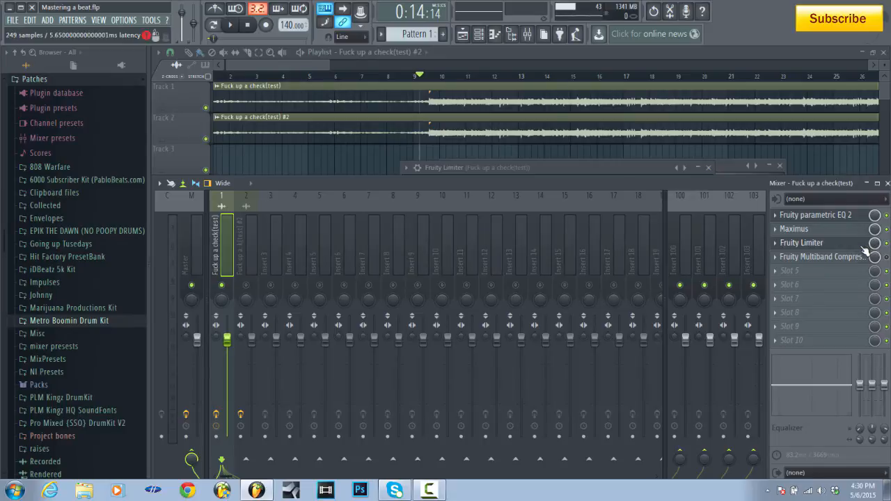
{"action": "left_click", "coordinate": [859, 248]}
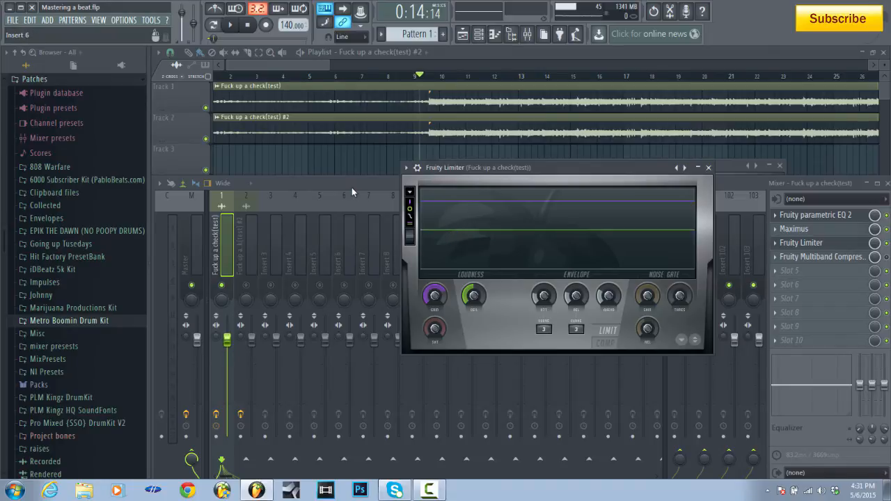
Play the beat while alternately soloing insert 2 and insert 1 to compare both mastering chains, finishing on insert 1
{"action": "left_click", "coordinate": [248, 287]}
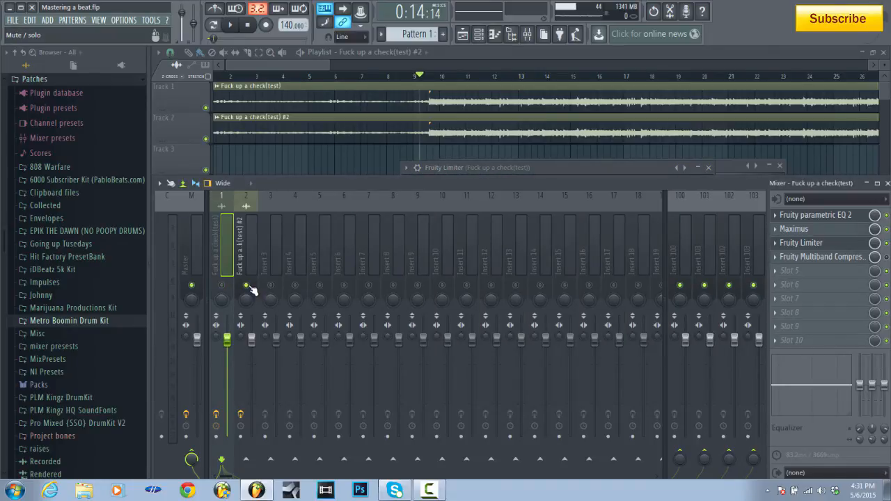
{"action": "key", "text": "space"}
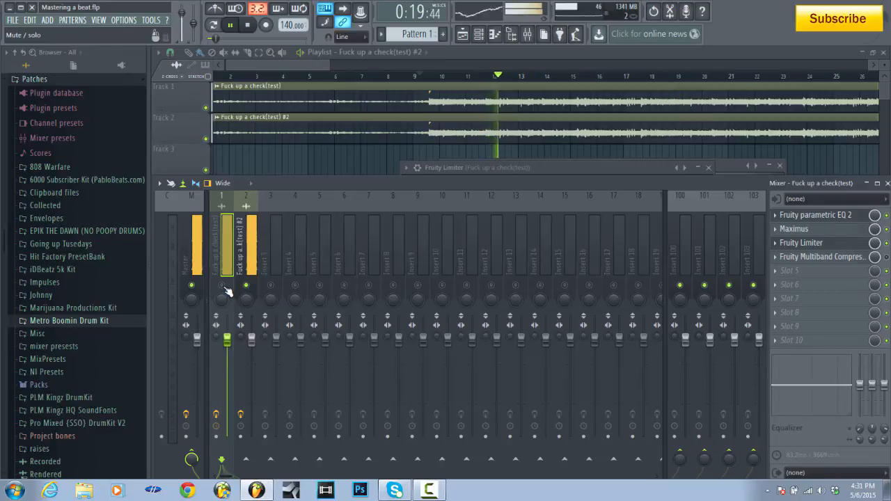
{"action": "right_click", "coordinate": [223, 286]}
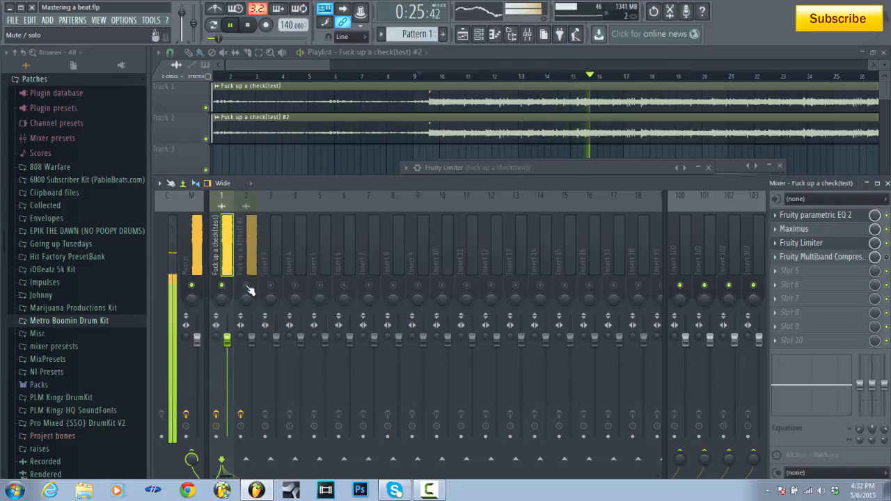
{"action": "right_click", "coordinate": [247, 286]}
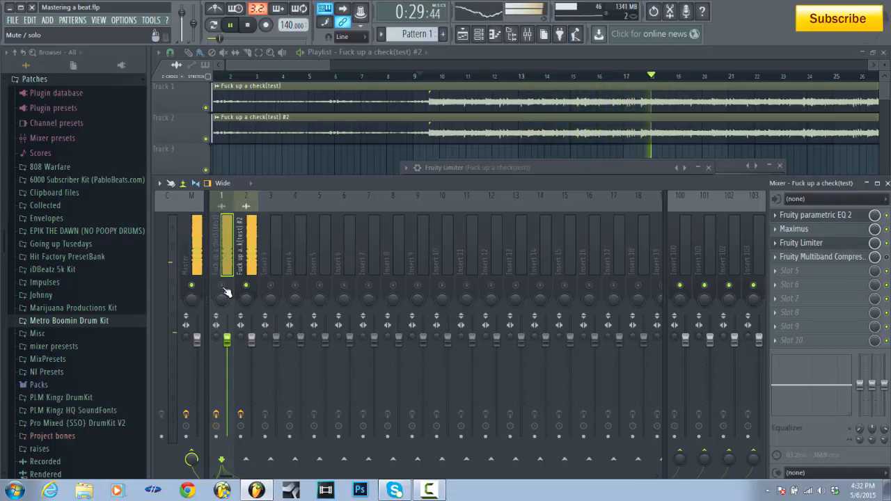
{"action": "right_click", "coordinate": [222, 286]}
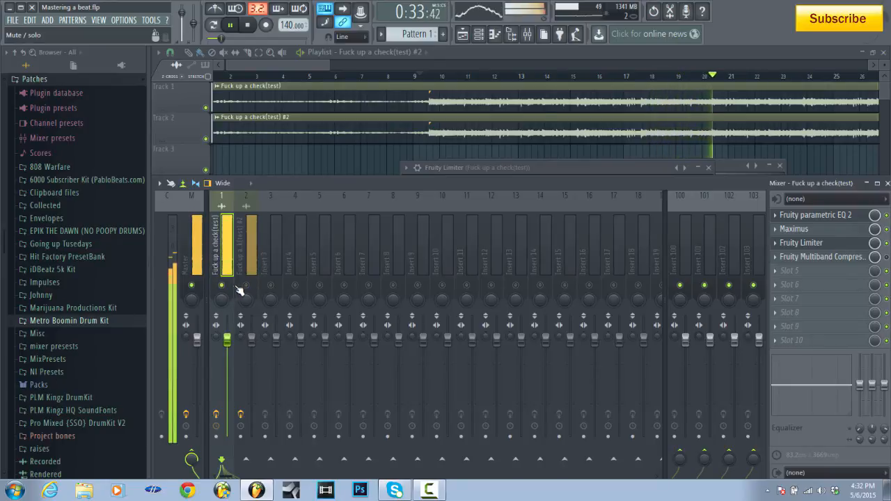
{"action": "right_click", "coordinate": [247, 286]}
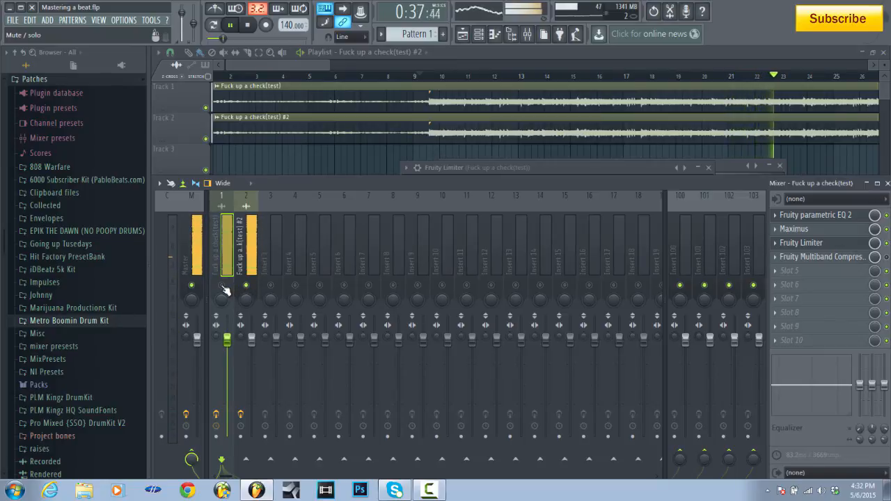
{"action": "right_click", "coordinate": [222, 286]}
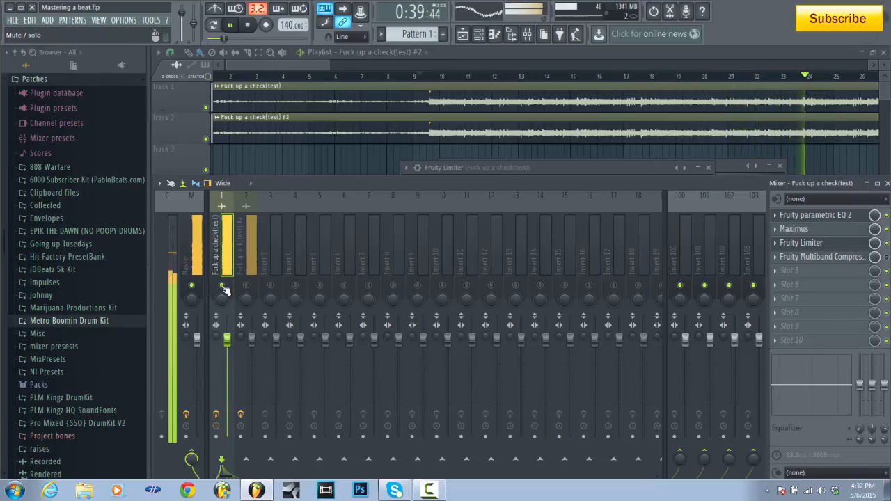